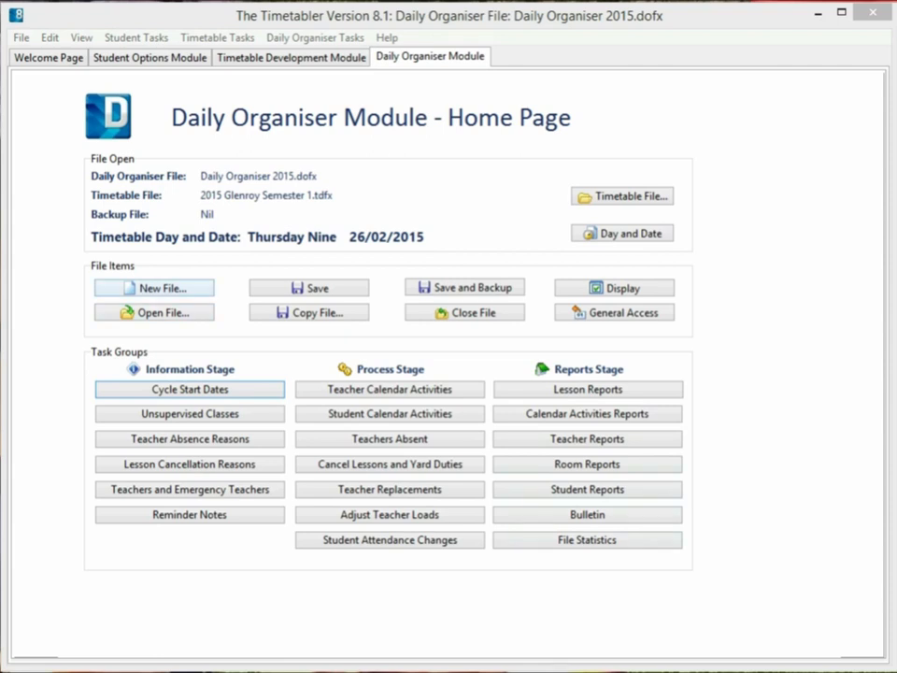
Step: Create a new Daily Organiser file named "video demo" without importing parameters from another DOFX file
left_click(154, 288)
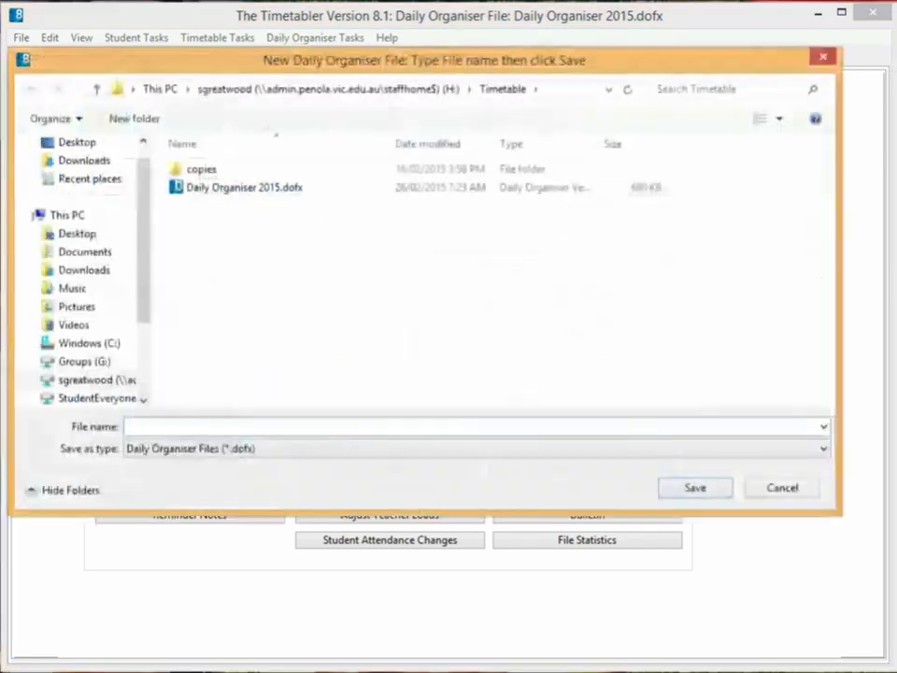
type("video demo")
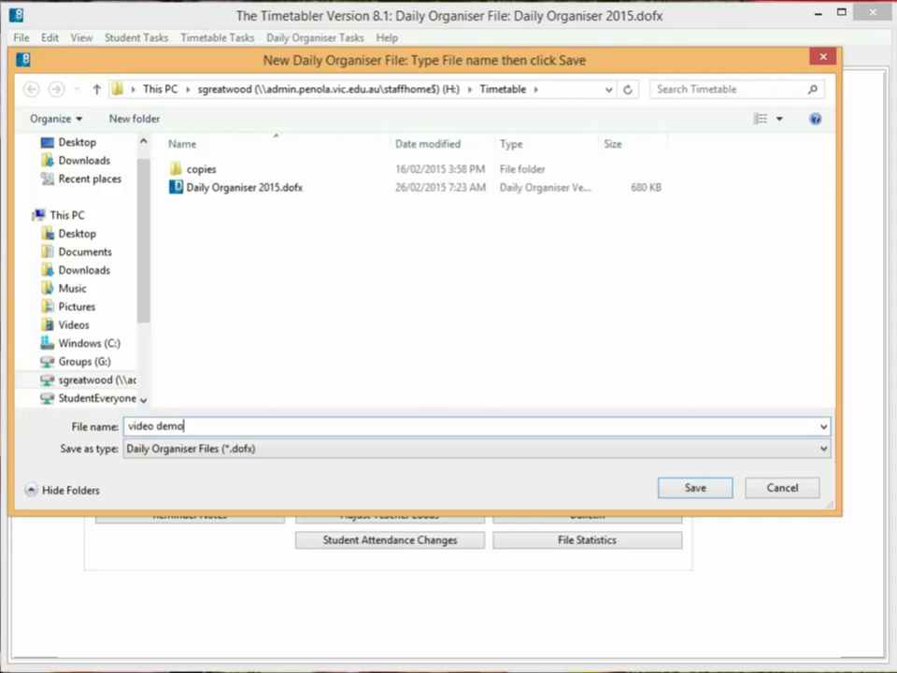
key("Return")
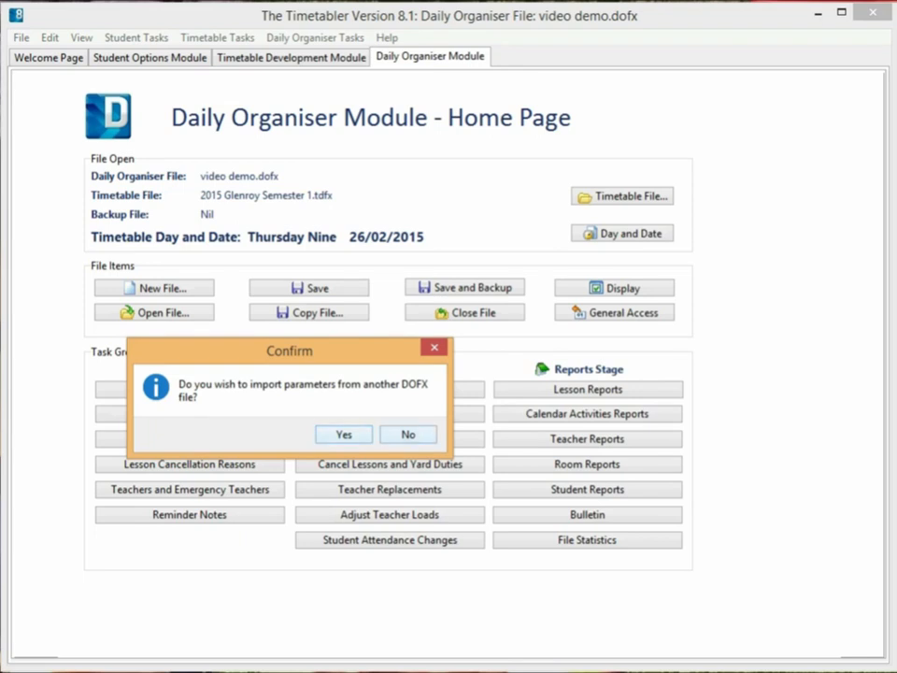
left_click(409, 435)
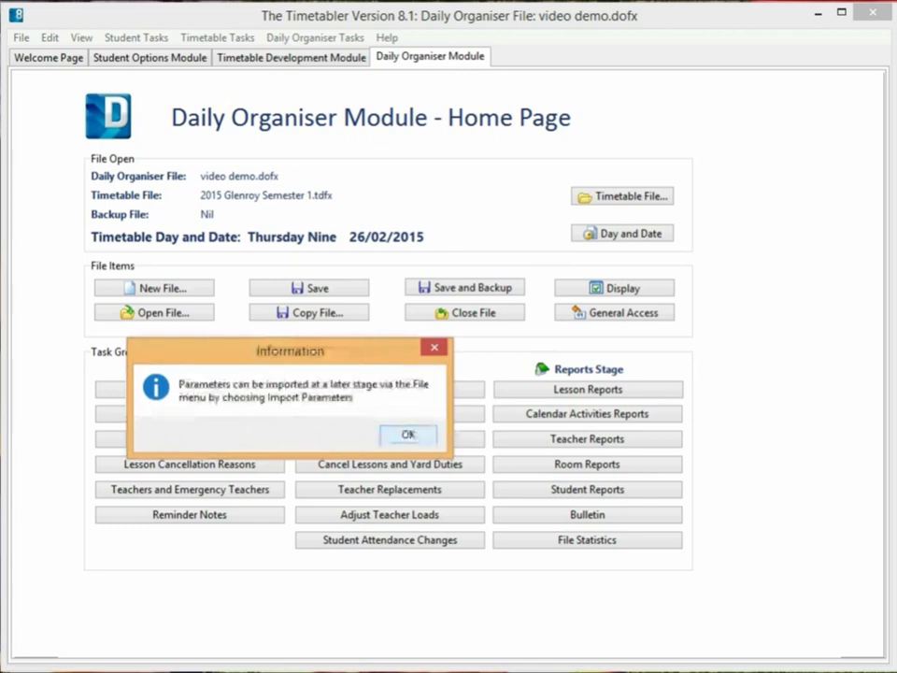
left_click(408, 435)
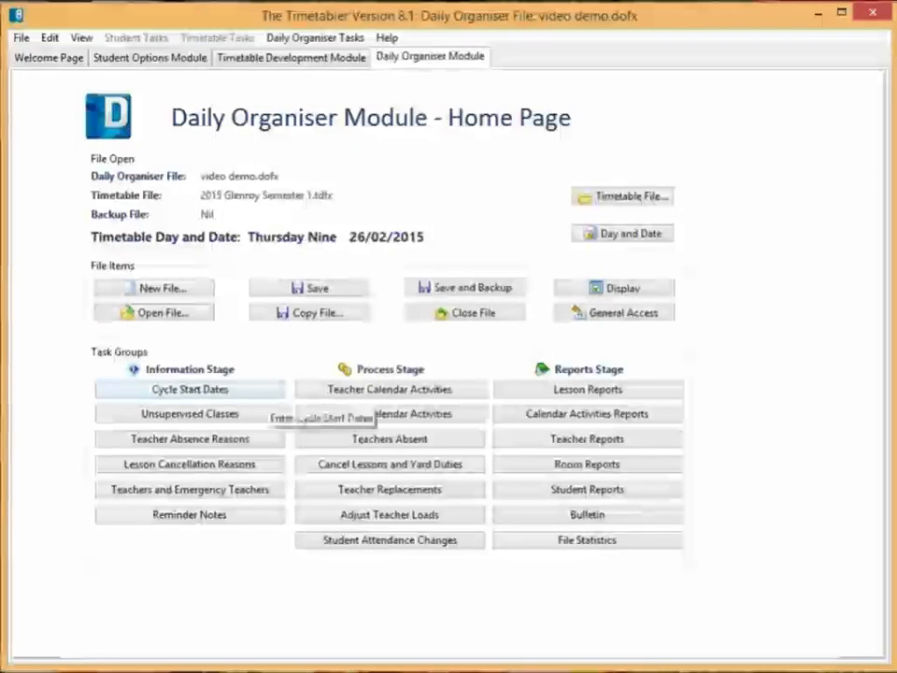
Step: Insert 23/02/2015 as a starting date in the Cycle Start Dates task
left_click(266, 393)
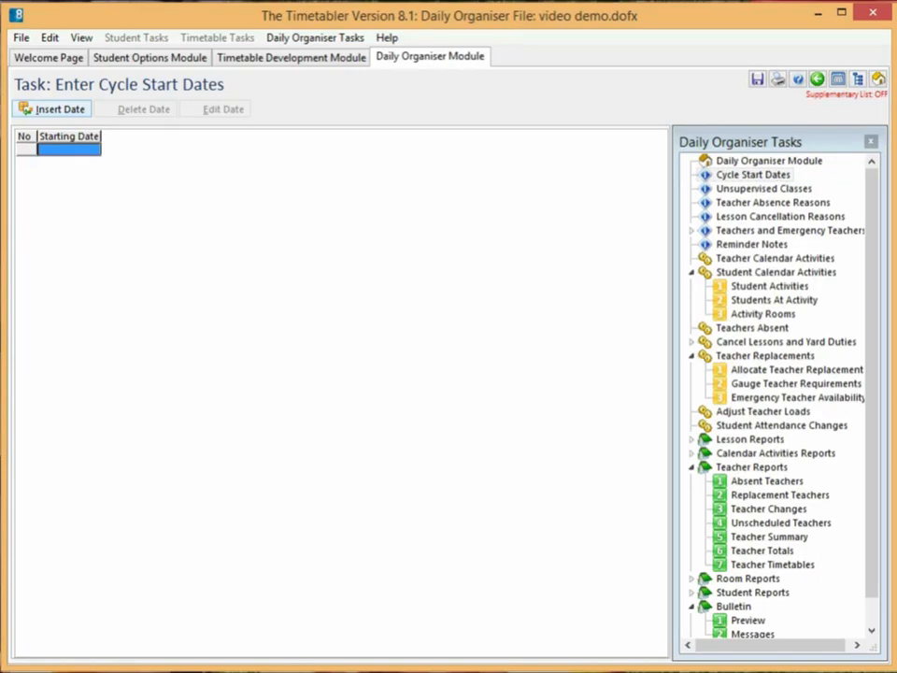
left_click(53, 108)
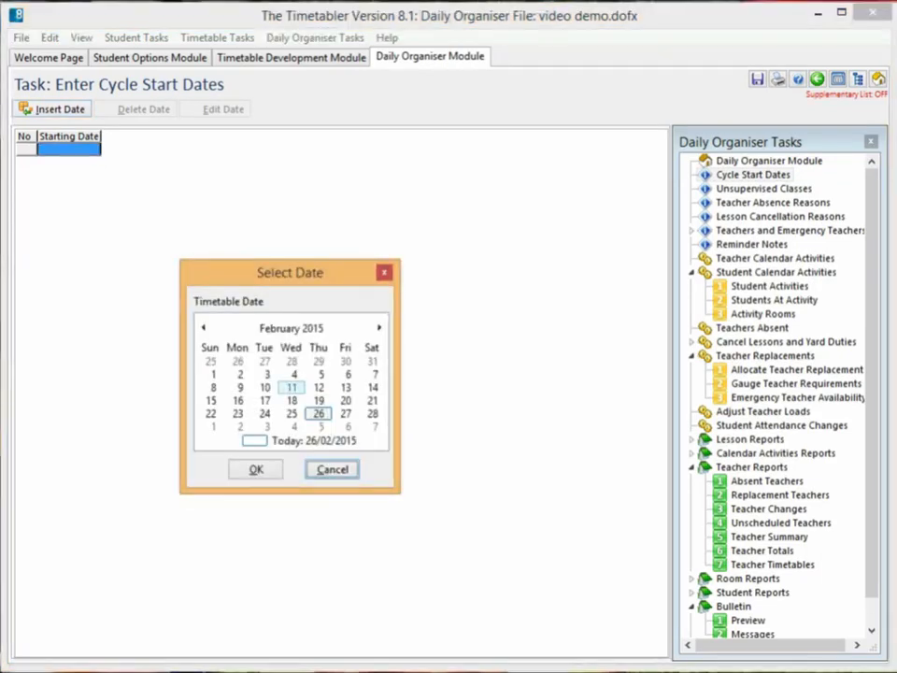
left_click(238, 413)
left_click(256, 469)
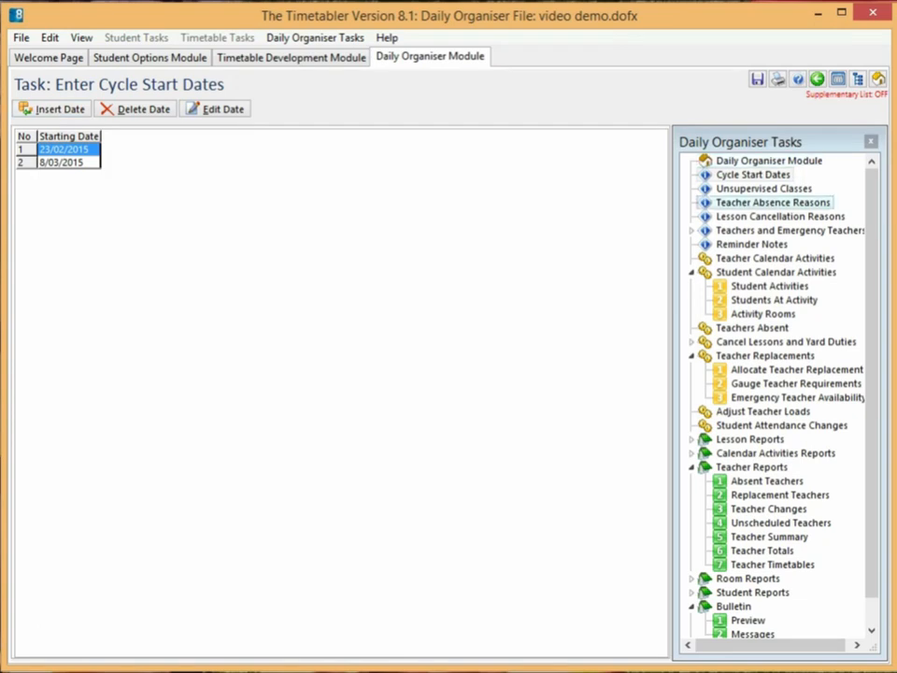
Step: View the Unsupervised Classes task and switch to the Teacher Absence Reasons task
left_click(764, 188)
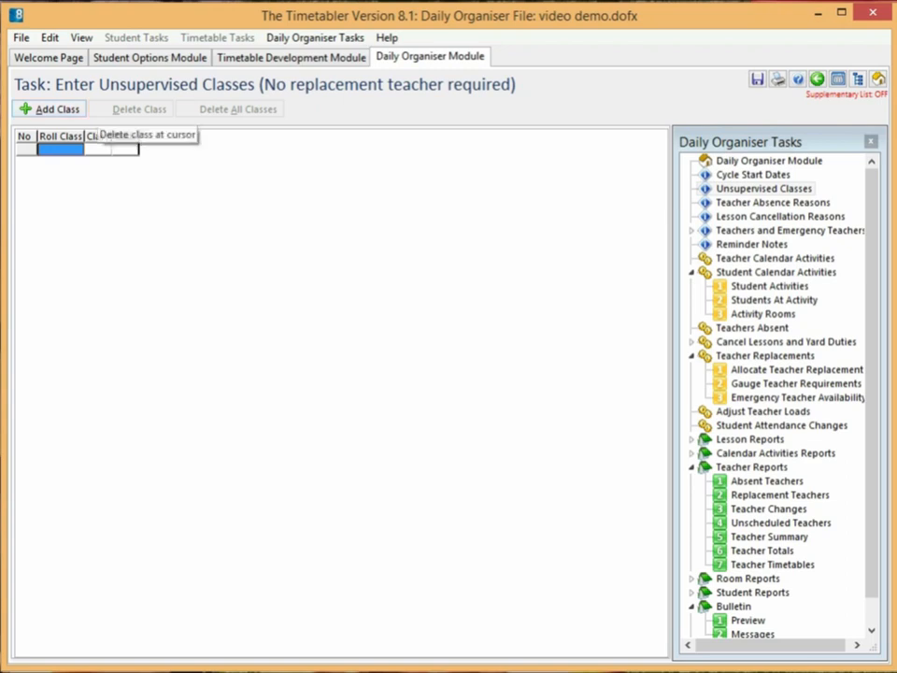
left_click(748, 202)
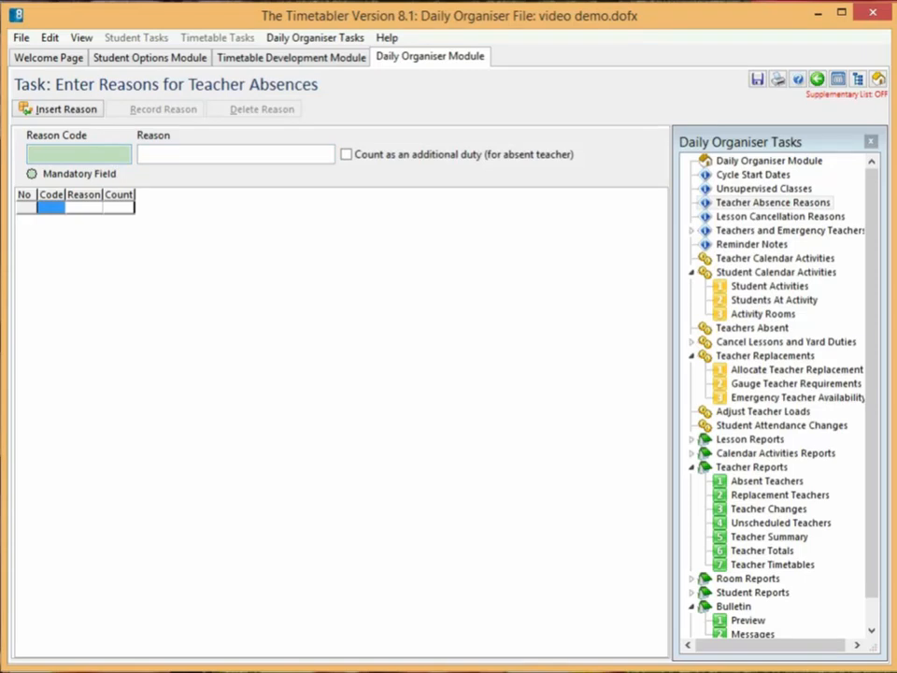
type("ILL")
key("Tab")
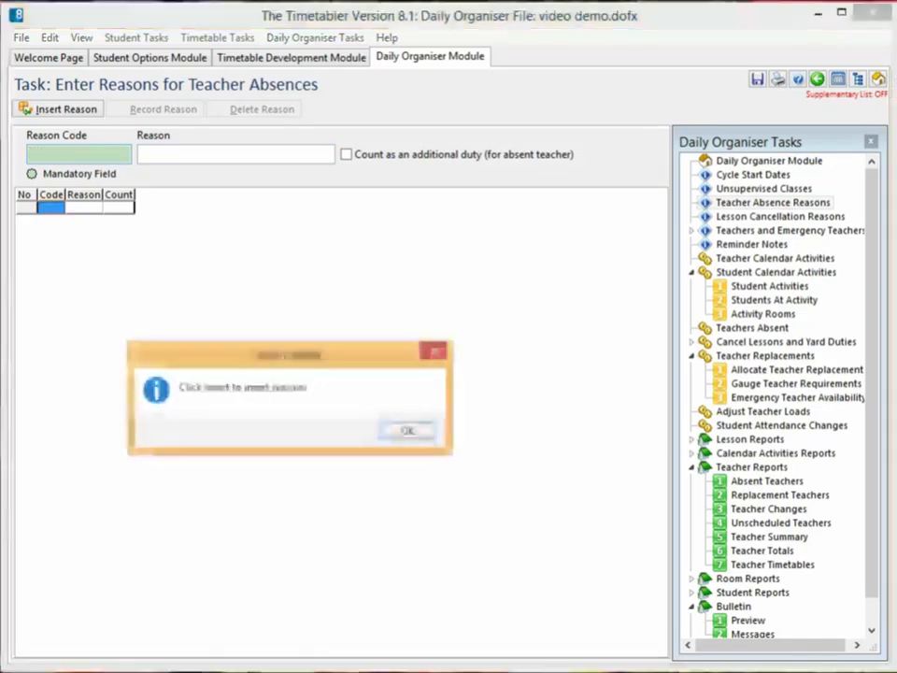
key("Return")
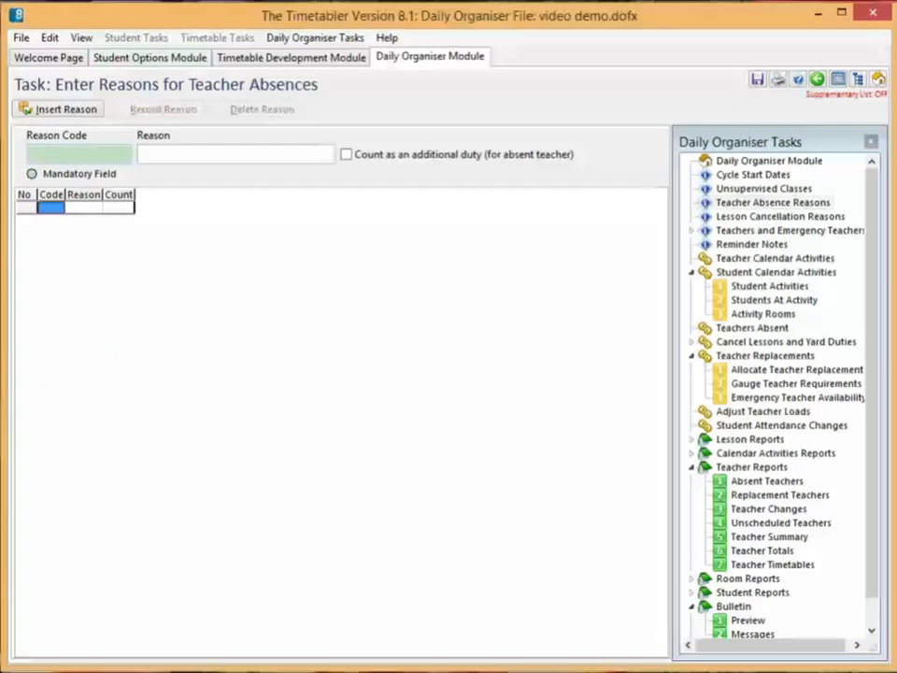
Step: Insert a teacher absence reason with the code "Ill" and the reason "Illness", and end insert mode
left_click(61, 110)
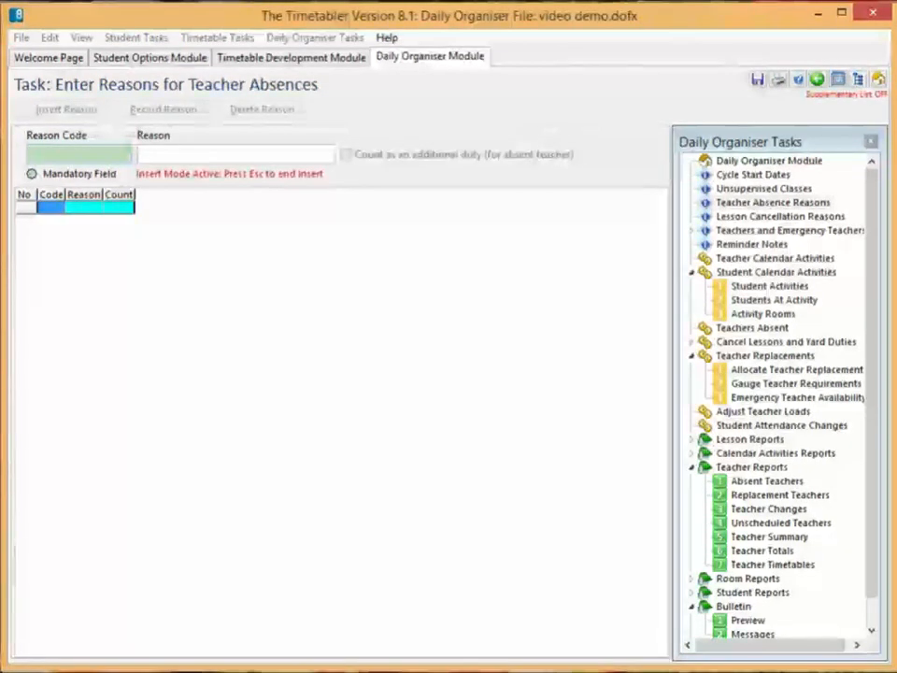
type("ILL")
key("Tab")
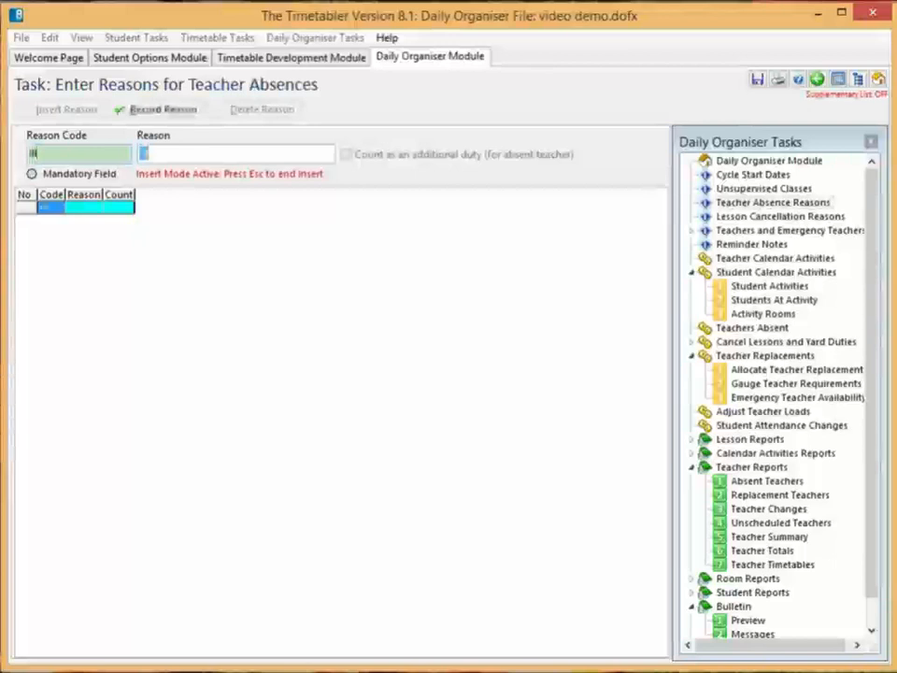
type("Illness")
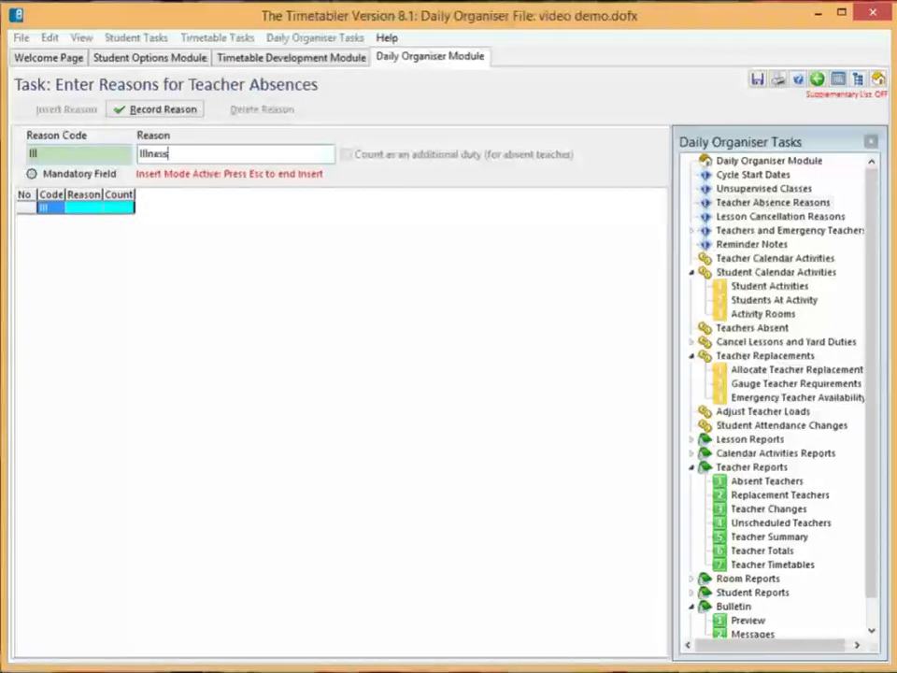
key("Return")
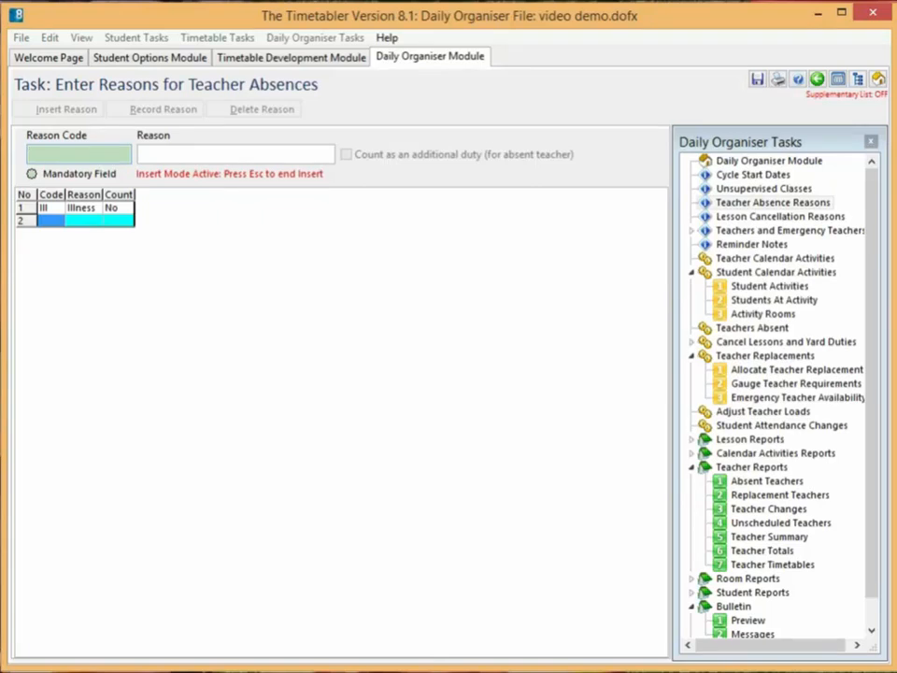
key("Escape")
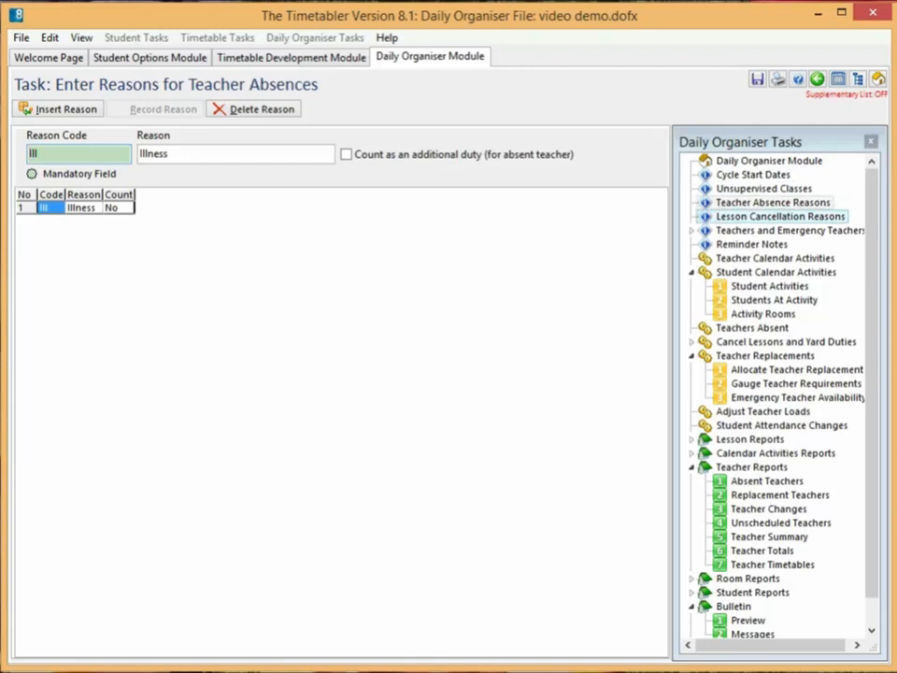
Step: View the Lesson Cancellation Reasons task and examine the full list of teachers with their loads, eligibility, priorities and limits in Teacher Details
left_click(781, 216)
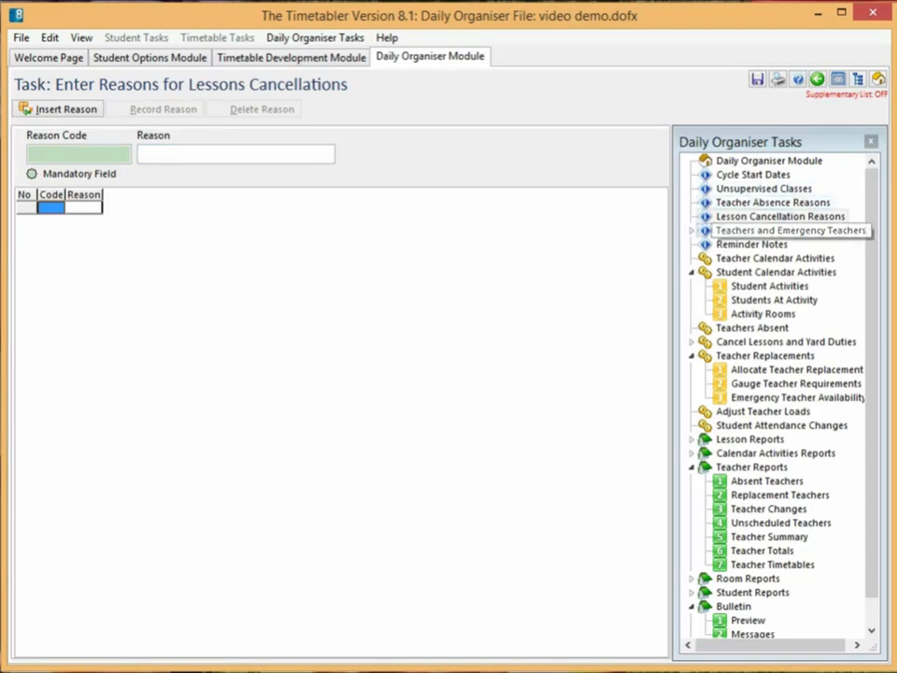
left_click(775, 230)
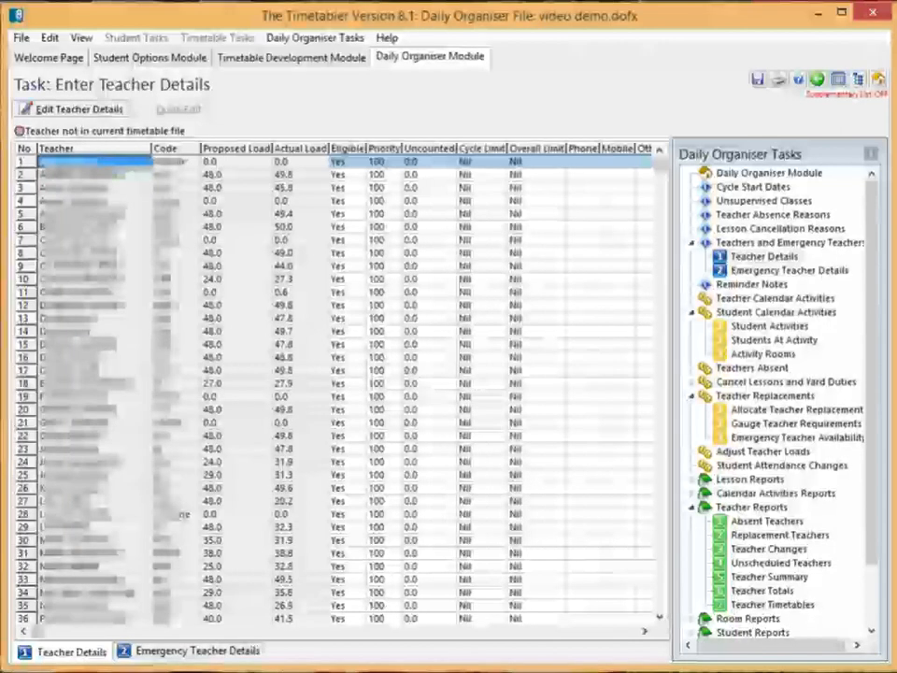
left_click(95, 266)
left_click(96, 384)
key("Down")
key("Down")
key("Down")
key("Down")
key("Down")
key("Down")
key("Down")
key("Down")
key("Down")
key("Down")
key("Down")
key("Down")
key("Down")
key("Down")
key("Down")
key("Down")
key("Down")
key("Down")
key("Down")
key("Down")
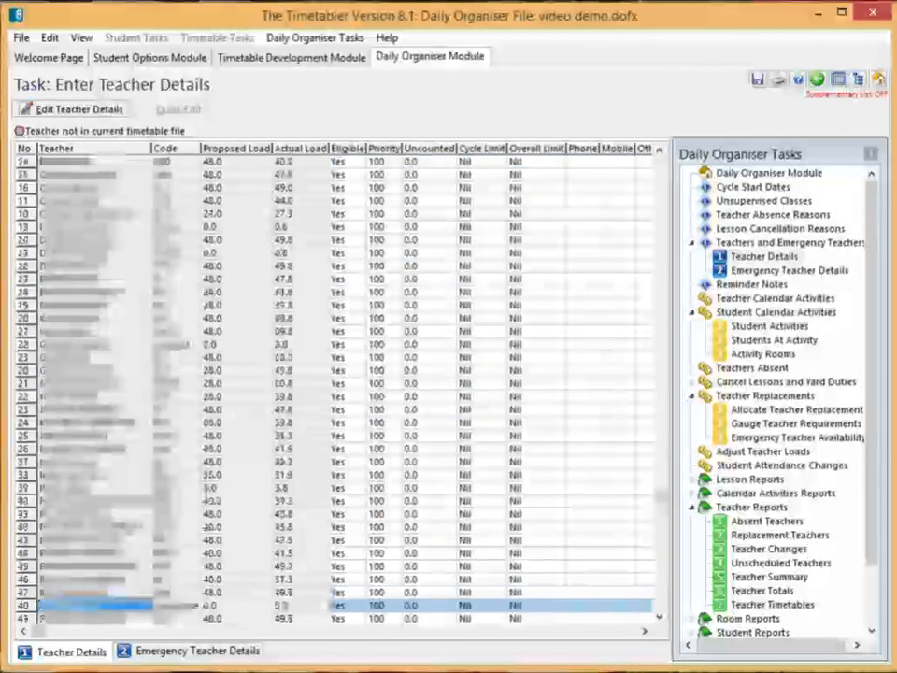
key("Up")
key("Up")
key("Up")
key("Up")
key("Up")
key("Up")
key("Up")
key("Up")
key("Up")
key("Up")
key("Up")
key("Up")
key("Up")
key("Up")
key("Up")
key("Up")
key("Up")
key("Up")
key("Up")
key("Up")
key("Up")
key("Up")
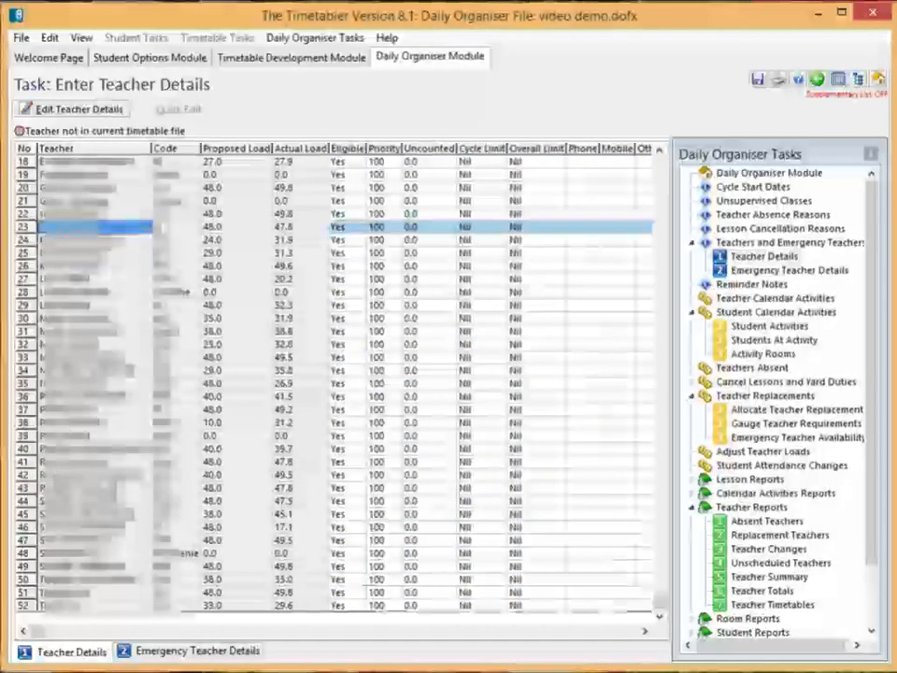
key("Up")
key("Up")
key("Up")
key("Up")
key("Up")
key("Up")
key("Up")
key("Up")
key("Up")
key("Up")
key("Up")
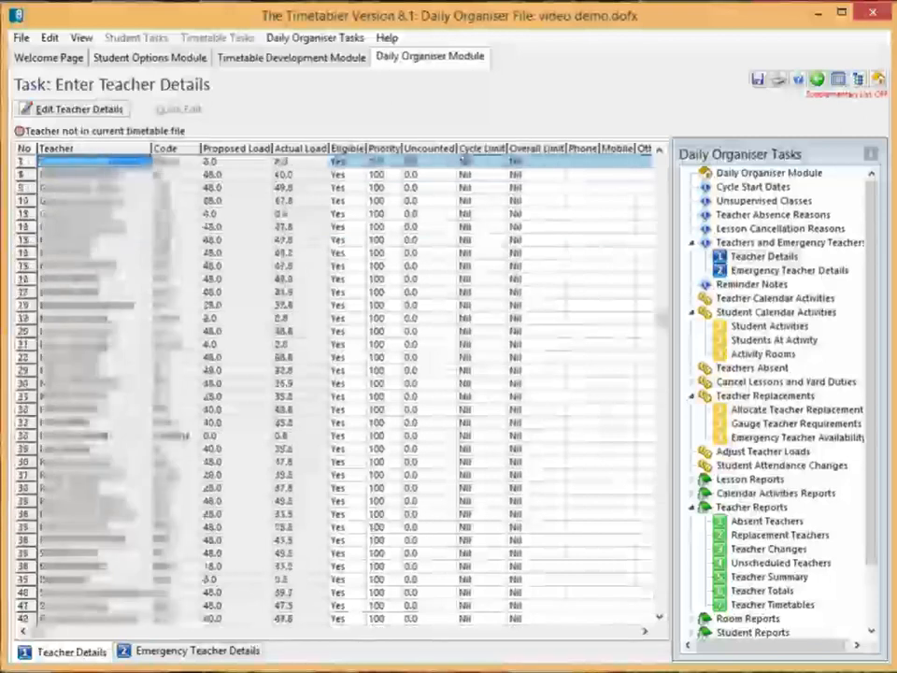
key("Down")
key("Down")
key("Down")
key("Down")
key("Down")
key("Down")
key("Down")
key("Down")
key("Down")
key("Down")
key("Down")
key("Down")
key("Down")
key("Down")
key("Down")
key("Down")
key("Down")
key("Down")
key("Down")
key("Down")
key("Down")
key("Down")
key("Down")
key("Down")
key("Down")
key("Down")
key("Down")
key("Down")
key("Down")
key("Down")
key("Down")
key("Down")
key("Down")
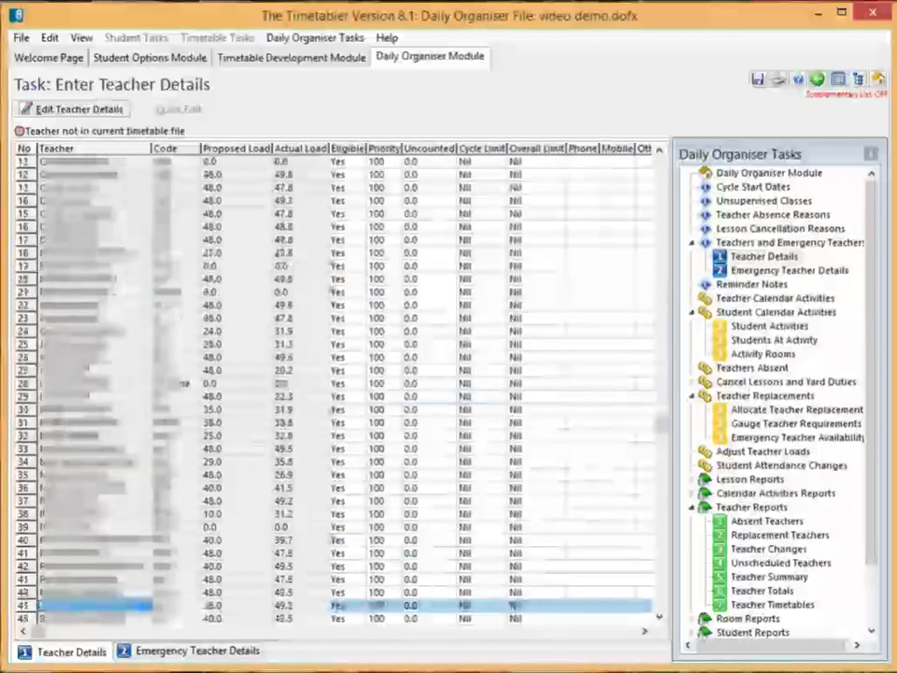
key("Up")
key("Up")
key("Up")
key("Up")
key("Up")
key("Up")
key("Up")
key("Up")
key("Up")
key("Up")
key("Up")
key("Up")
key("Up")
key("Up")
key("Up")
key("Up")
key("Up")
key("Up")
key("Up")
key("Up")
key("Up")
key("Up")
key("Up")
key("Up")
key("Up")
key("Up")
key("Up")
key("Up")
key("Up")
key("Up")
key("Up")
key("Up")
key("Up")
key("Up")
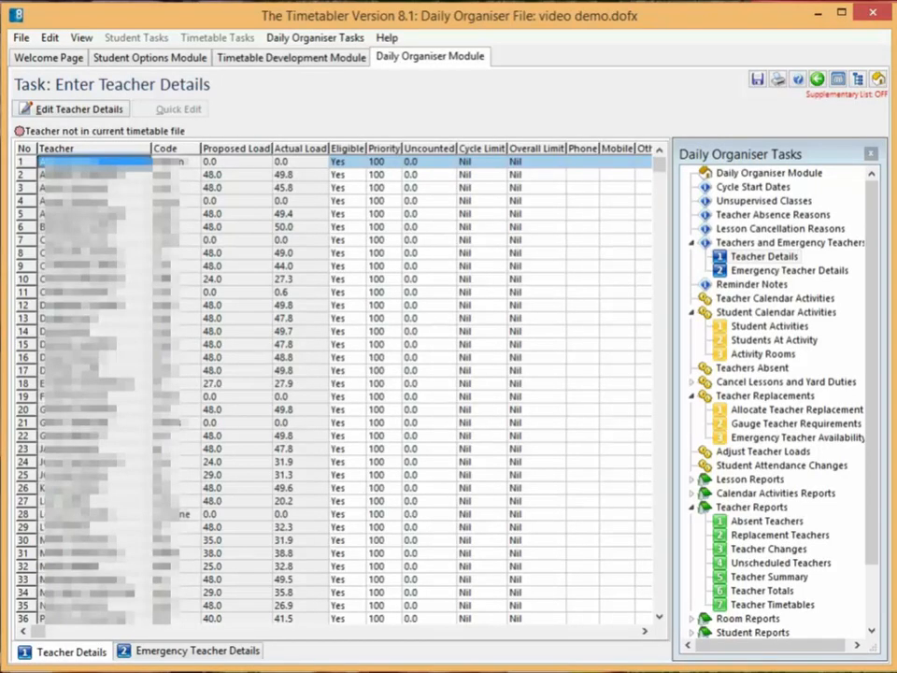
key("Down")
key("Down")
key("Down")
key("Down")
key("Down")
key("Down")
key("Down")
key("Down")
key("Down")
key("Down")
key("Down")
key("Down")
key("Down")
key("Down")
key("Down")
key("Down")
key("Down")
key("Down")
key("Down")
key("Down")
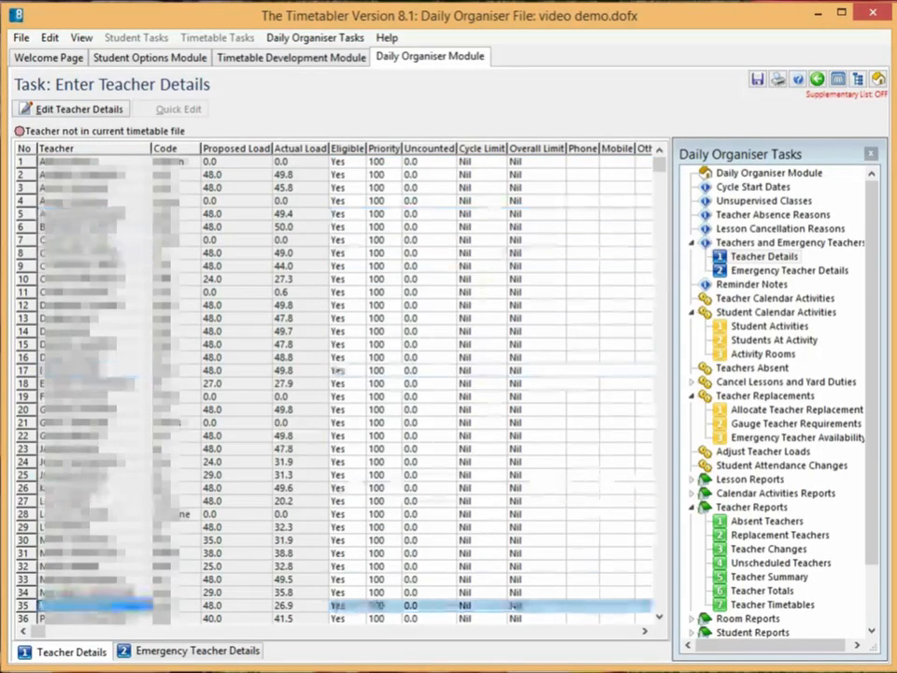
key("Down")
key("Down")
key("Down")
key("Down")
key("Down")
key("Down")
key("Down")
key("Down")
key("Down")
key("Down")
key("Down")
key("Down")
key("Down")
key("Down")
key("Down")
key("Down")
key("Down")
key("Down")
key("Up")
key("Up")
key("Up")
key("Up")
key("Up")
key("Up")
key("Up")
key("Up")
key("Up")
key("Up")
key("Up")
key("Up")
key("Up")
key("Up")
key("Up")
key("Up")
key("Up")
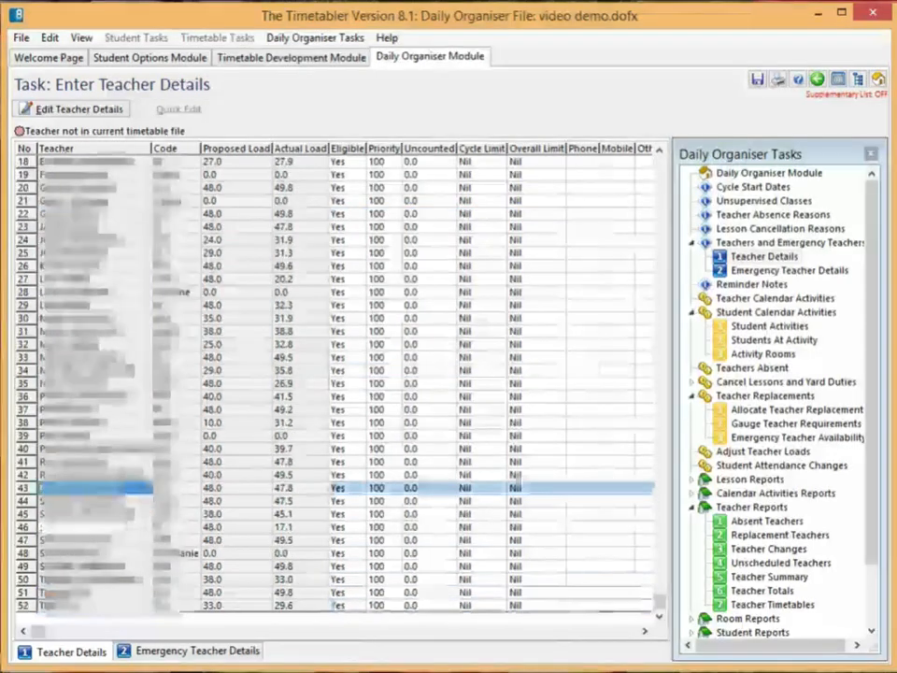
key("Up")
key("Up")
key("Up")
key("Up")
key("Up")
key("Up")
key("Up")
key("Up")
key("Up")
key("Up")
key("Up")
key("Up")
key("Up")
key("Up")
key("Up")
key("Up")
key("Up")
key("Up")
key("Up")
key("Up")
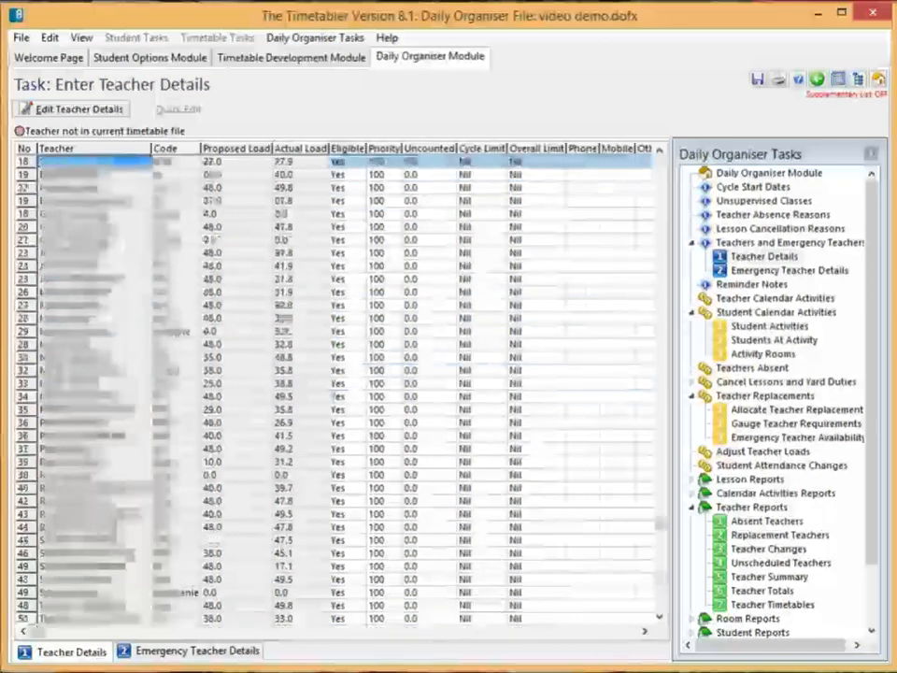
key("Up")
key("Up")
key("Up")
key("Up")
key("Up")
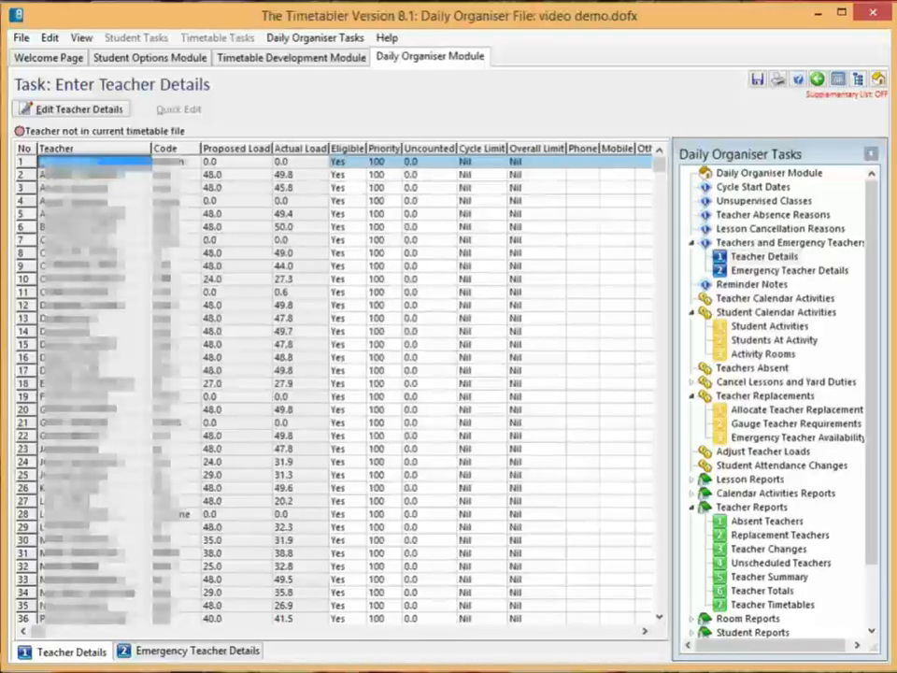
Step: Edit the first teacher's details, setting the Overall Limit to 18 with the teacher eligible to take absences, and save
double_click(346, 162)
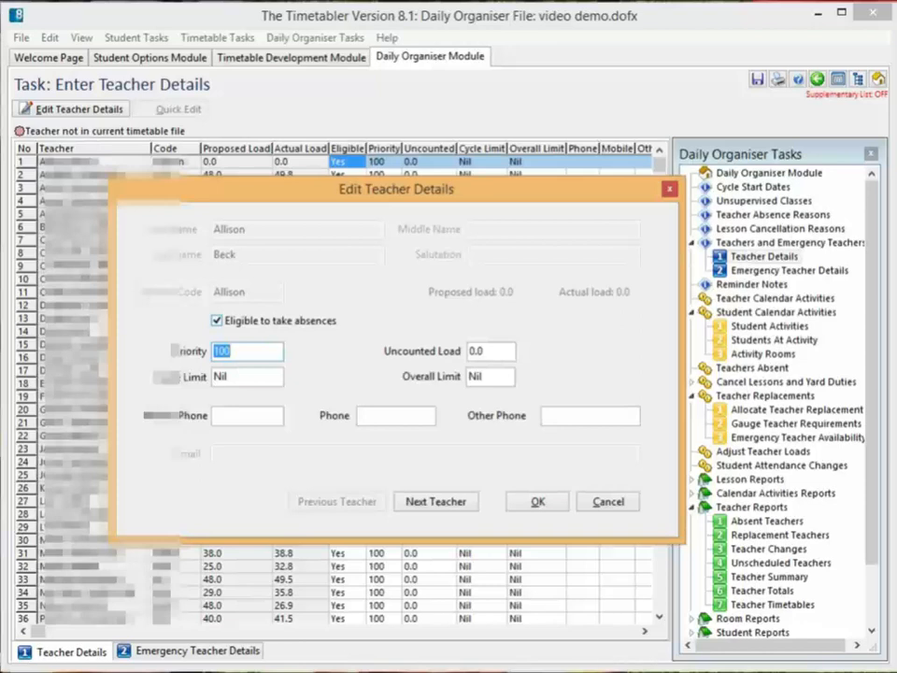
left_click(217, 320)
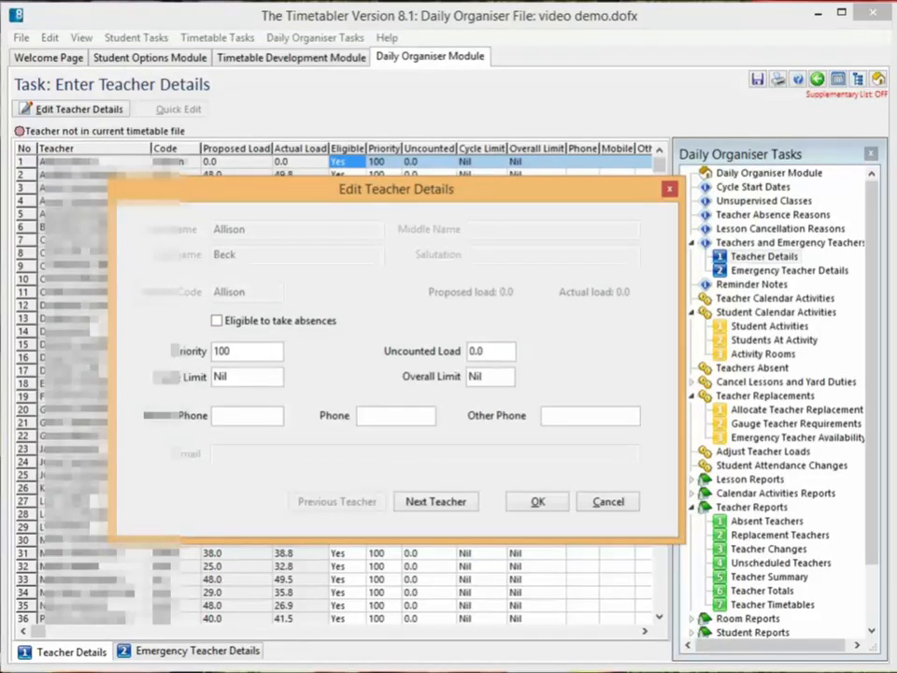
left_click(216, 321)
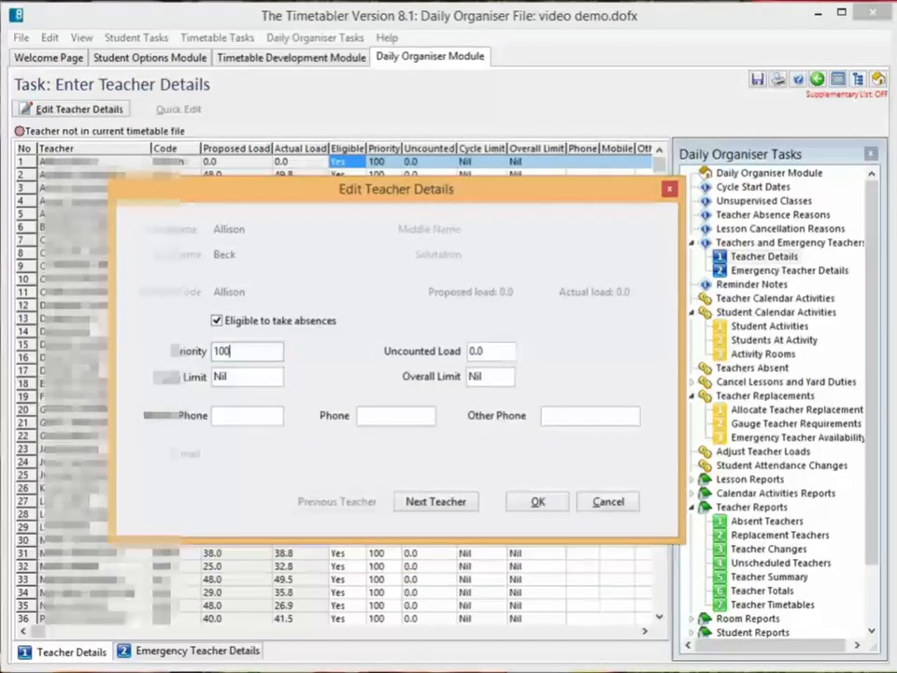
key("Tab")
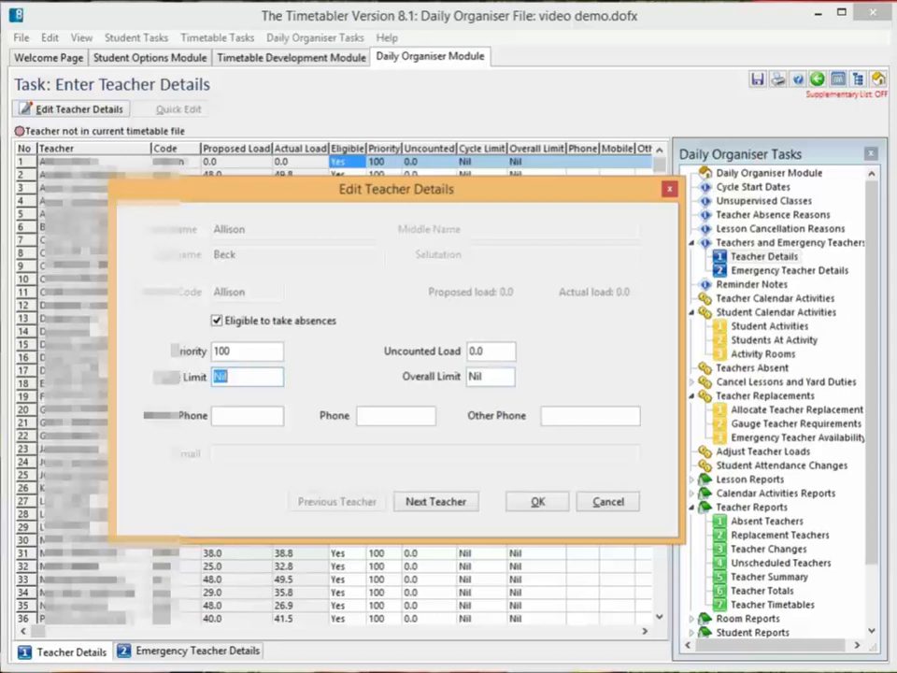
key("Tab")
type("18")
left_click(488, 351)
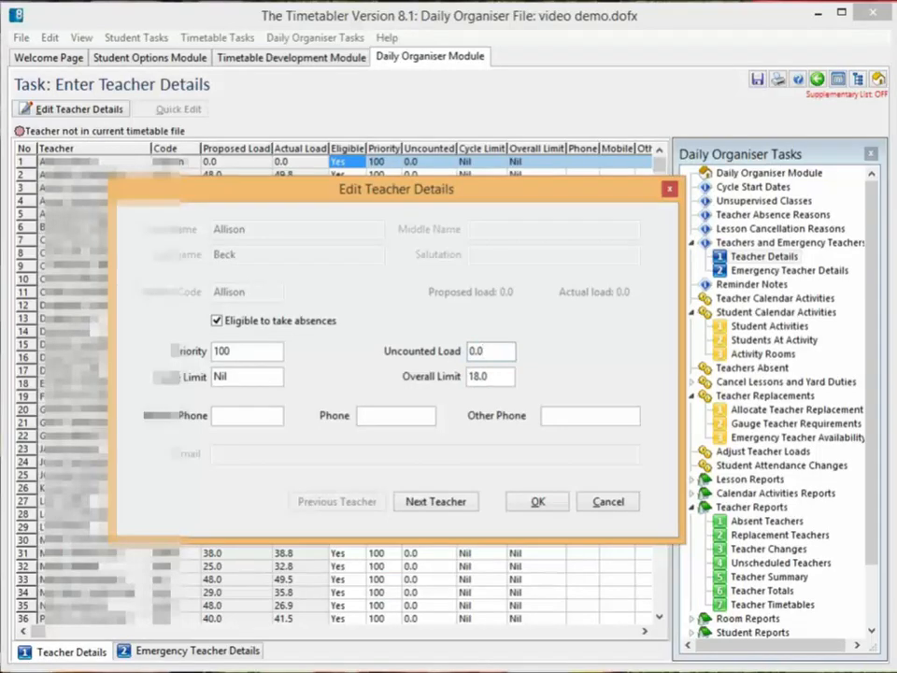
left_click(488, 375)
double_click(479, 375)
double_click(479, 351)
left_click_drag(396, 189, 656, 164)
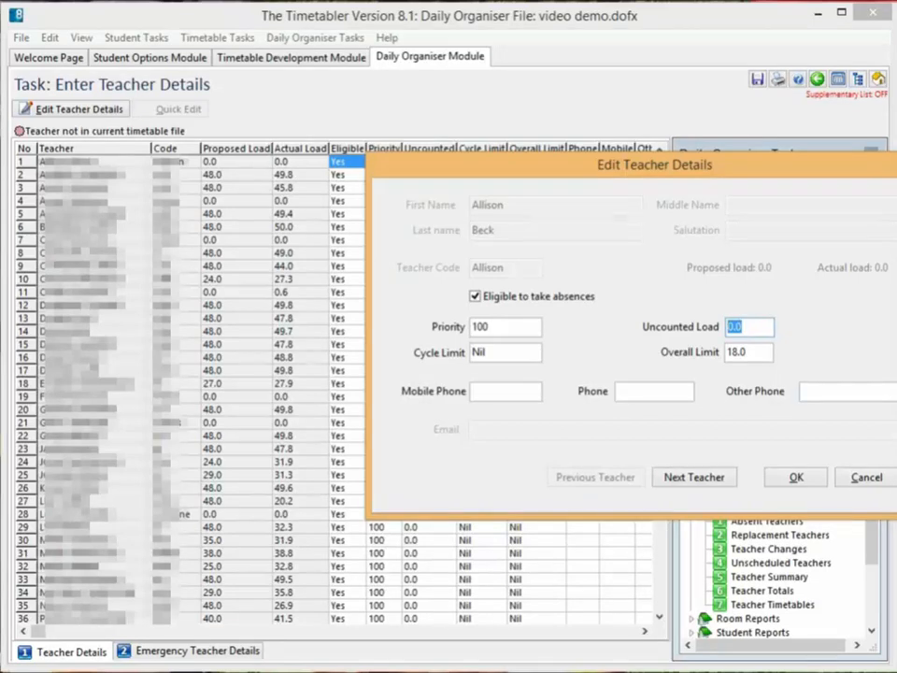
left_click(796, 477)
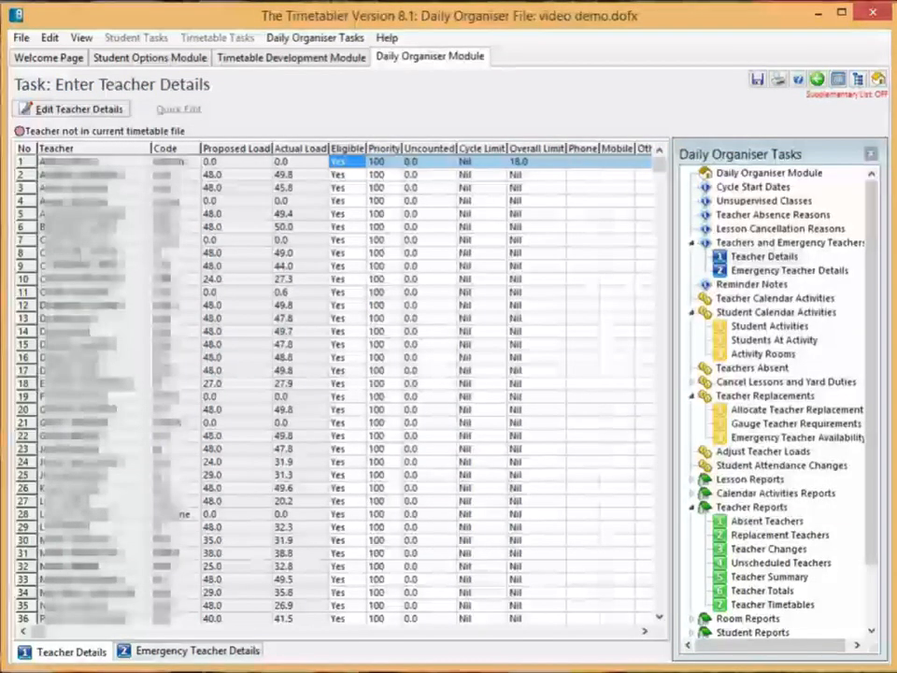
Step: Open Emergency Teacher Details and view the blank form for adding an emergency teacher, without adding one
left_click(790, 270)
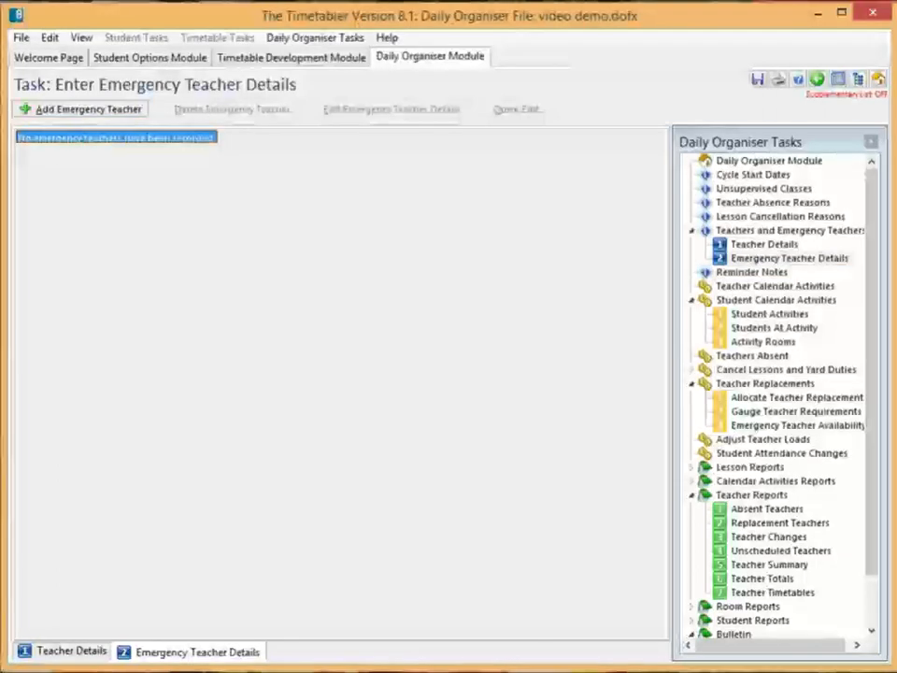
left_click(81, 109)
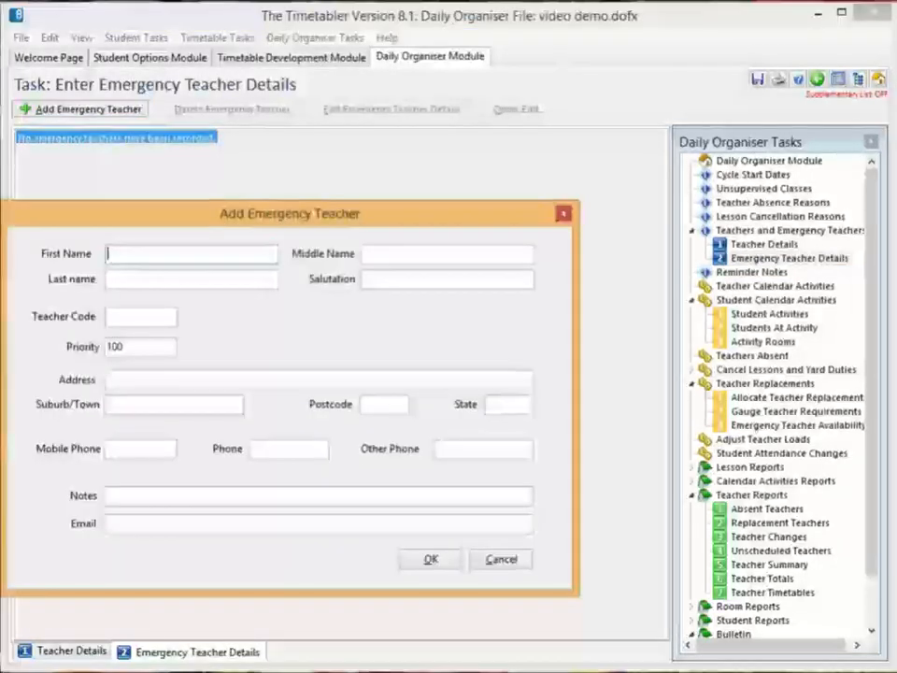
left_click_drag(291, 213, 369, 207)
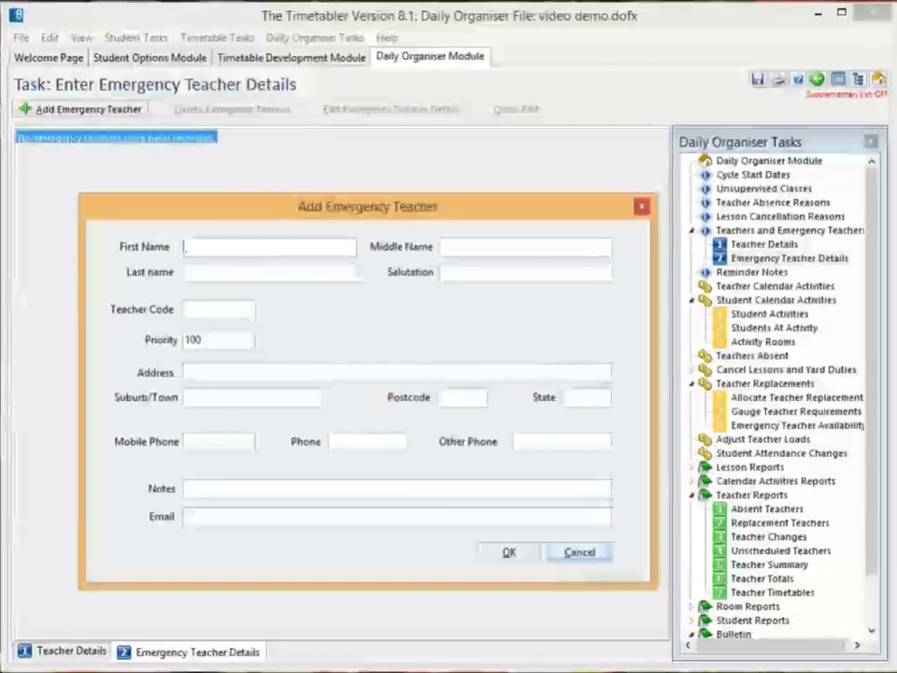
left_click(579, 552)
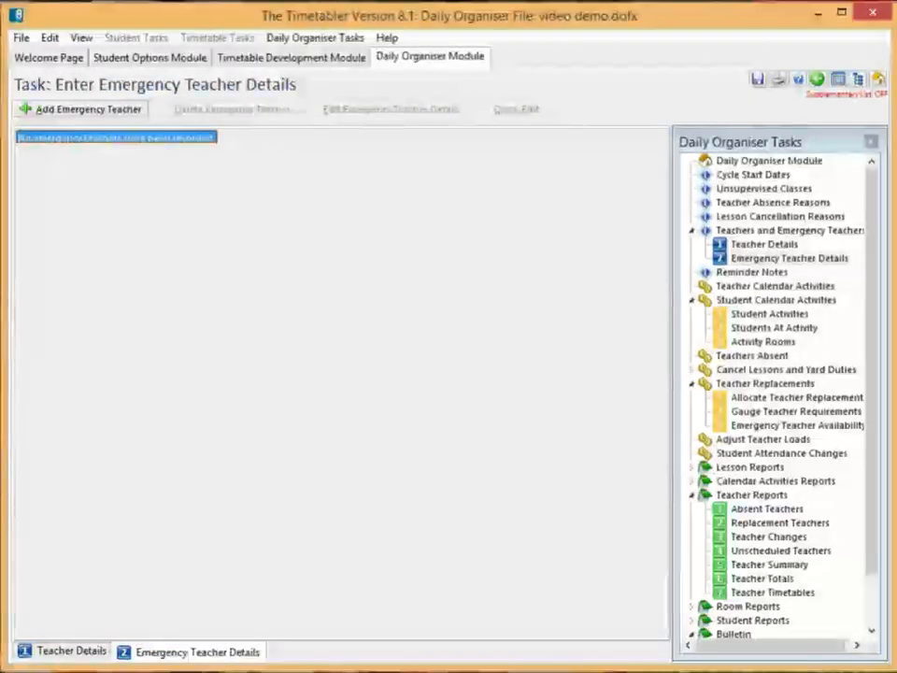